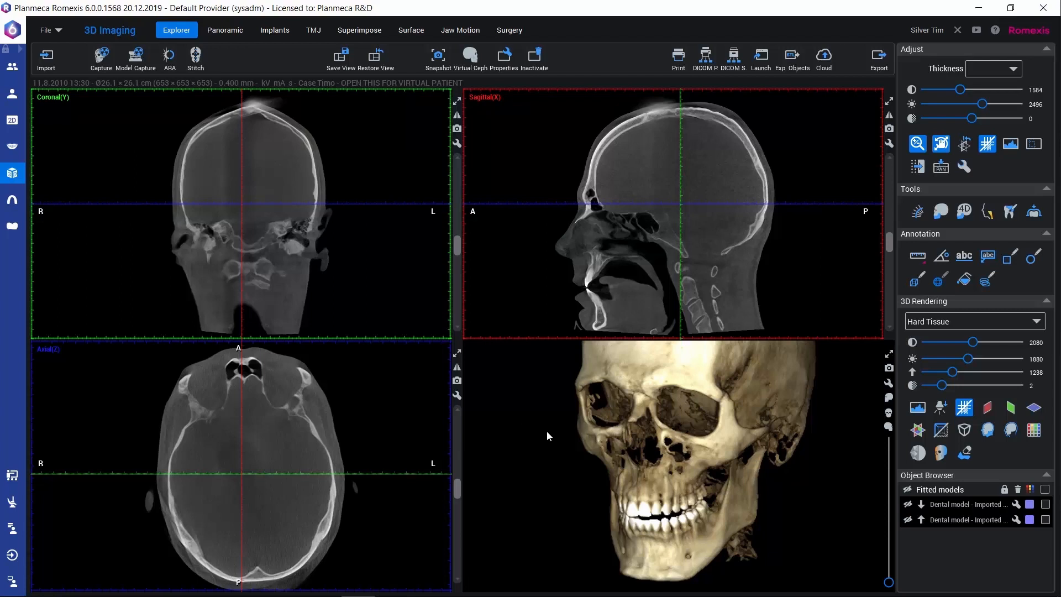
# Examine the 3D skull rendering from the front and from both sides
pyautogui.moveTo(651, 455); pyautogui.dragTo(528, 440)
pyautogui.moveTo(689, 459); pyautogui.dragTo(758, 444)
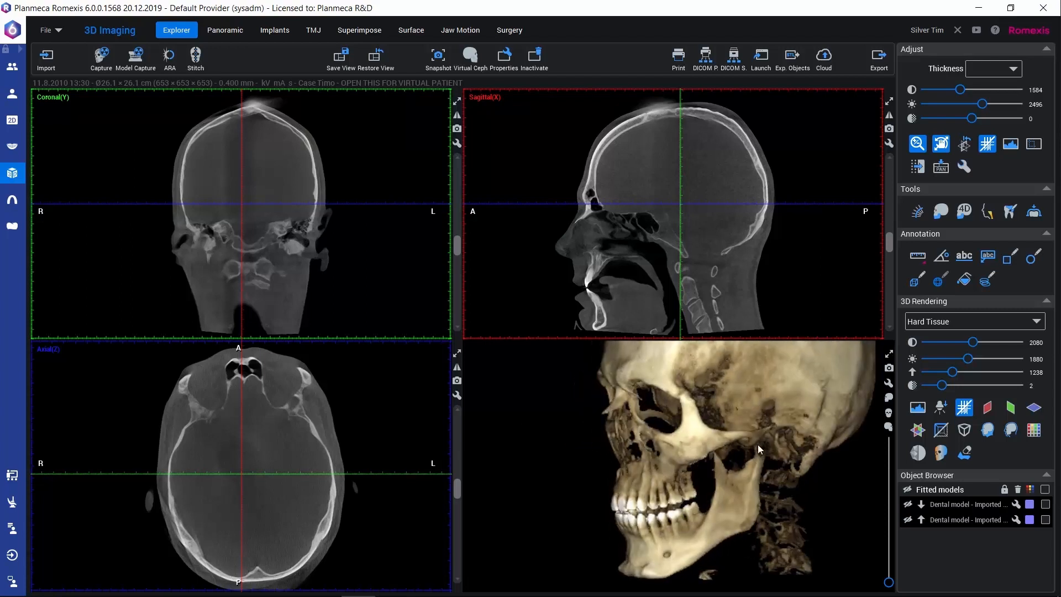
pyautogui.moveTo(718, 480); pyautogui.dragTo(548, 457)
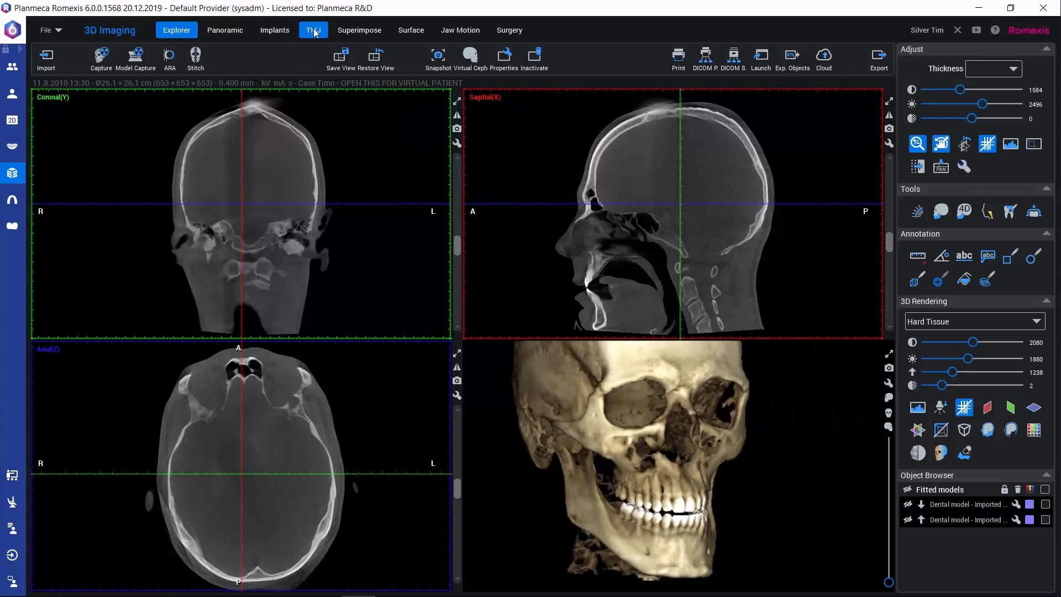
pyautogui.moveTo(644, 434); pyautogui.dragTo(559, 440)
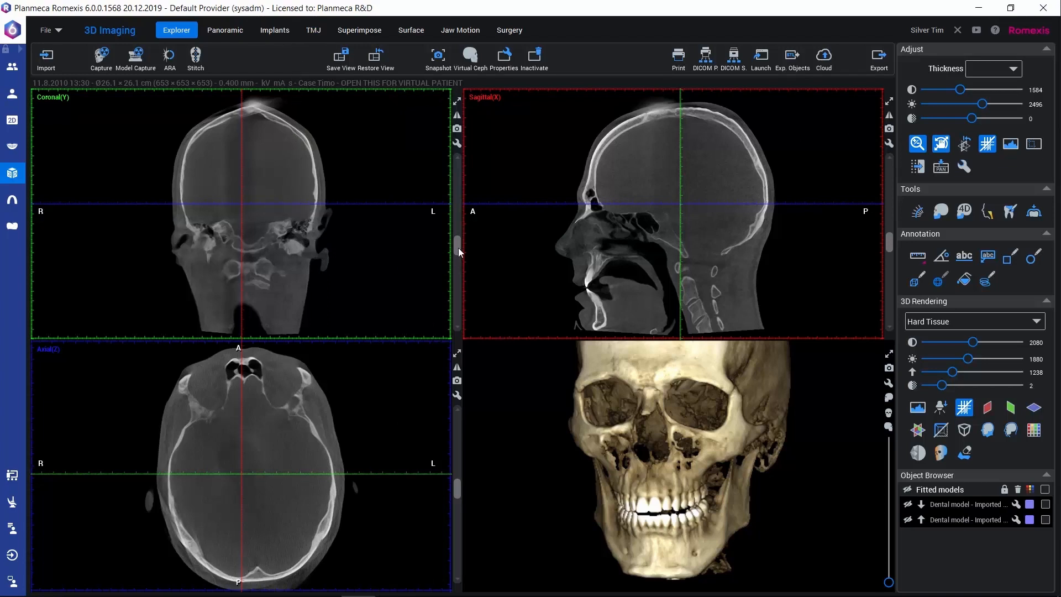
# Move the coronal and axial slices to the level of the mandibular condyles
pyautogui.moveTo(456, 244); pyautogui.dragTo(459, 237)
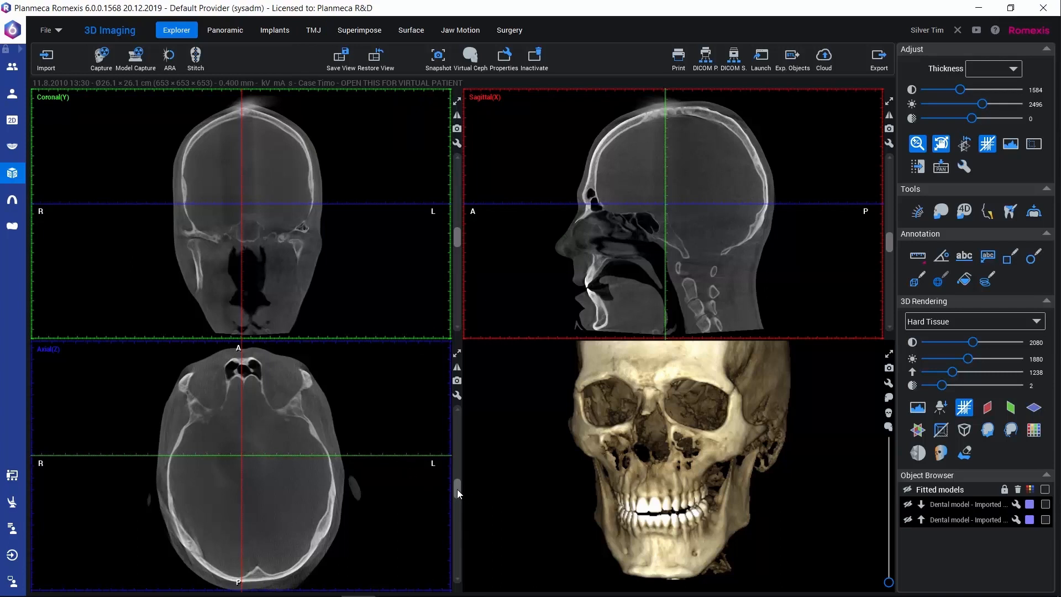
pyautogui.moveTo(456, 489); pyautogui.dragTo(455, 515)
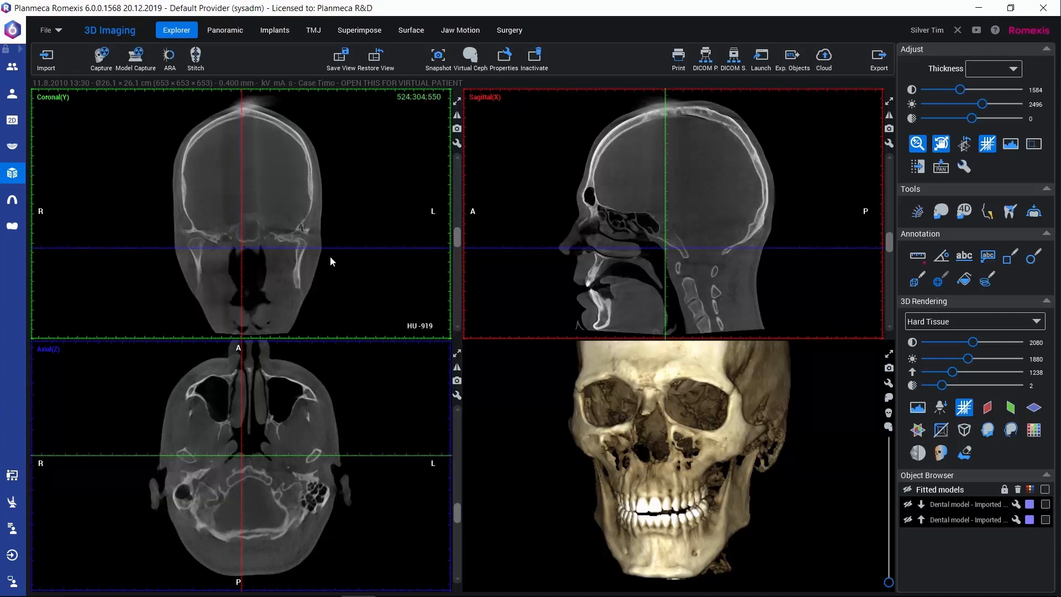
# Switch to the TMJ module, enlarge the axial view over the 3D rendering and fine-tune its slice height
pyautogui.click(313, 32)
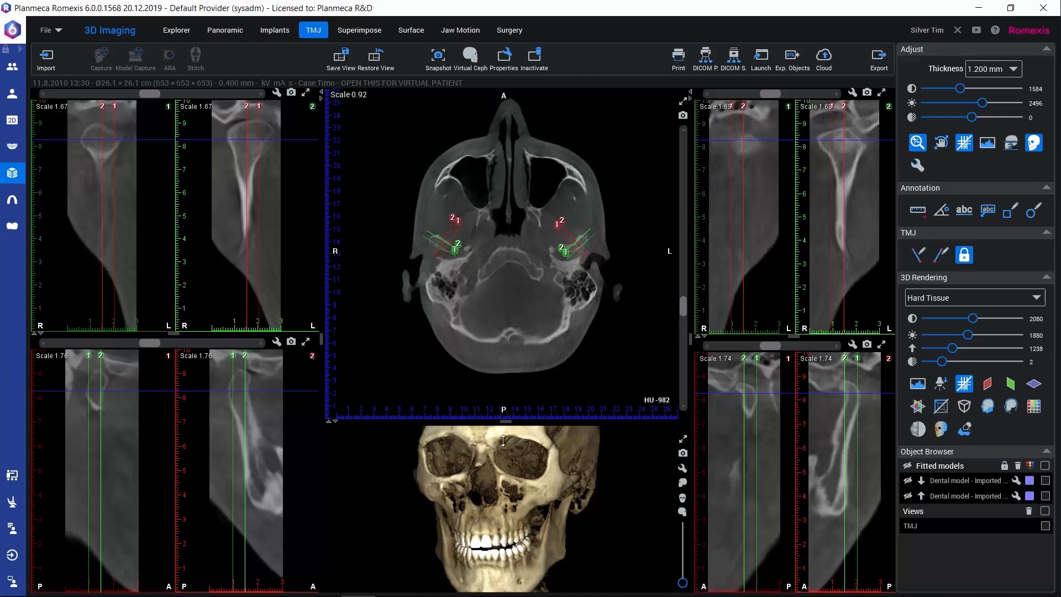
pyautogui.moveTo(506, 422); pyautogui.dragTo(501, 586)
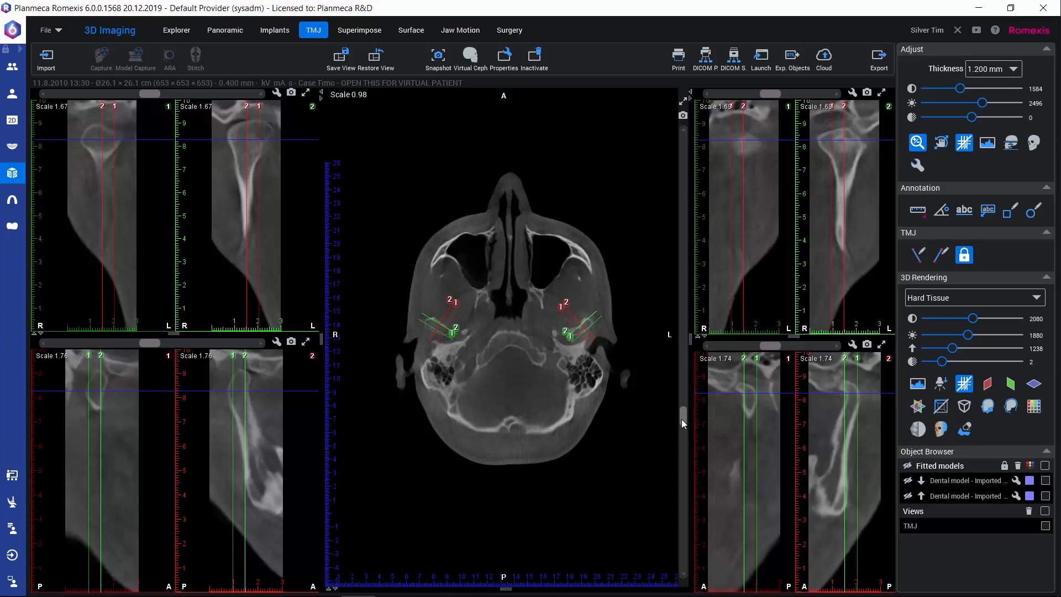
pyautogui.moveTo(683, 419); pyautogui.dragTo(682, 420)
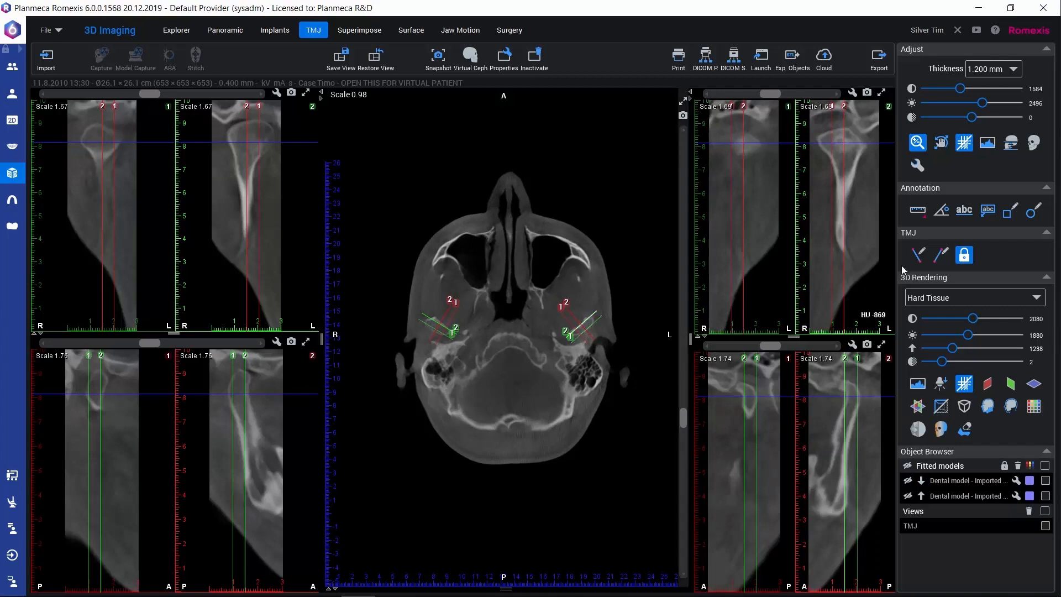
# Redraw the right joint's slice set on the axial view, centred on the right condyle and angled along its long axis
pyautogui.click(918, 254)
pyautogui.click(916, 255)
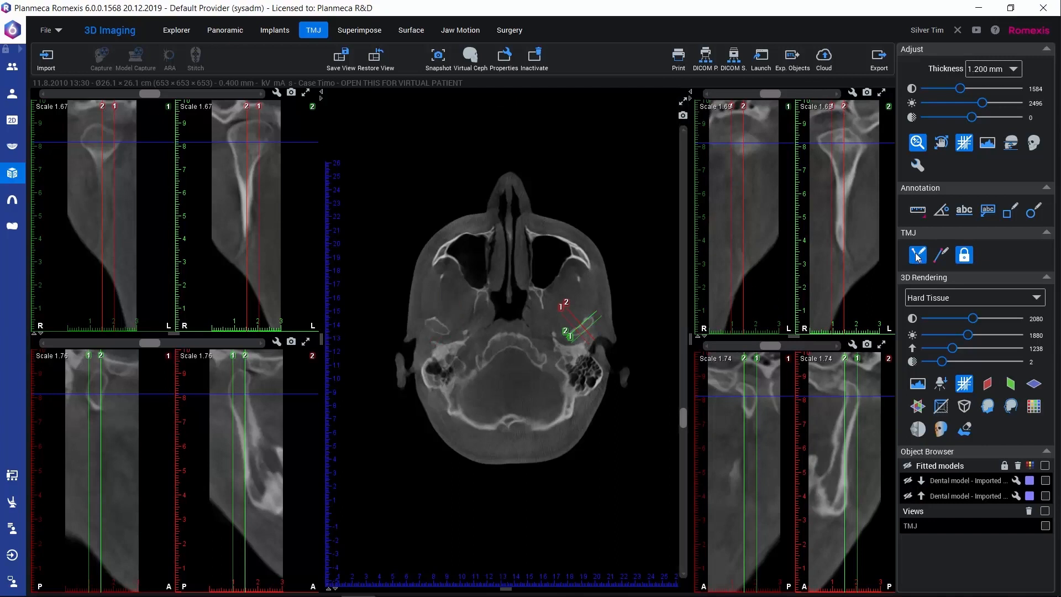
pyautogui.click(437, 326)
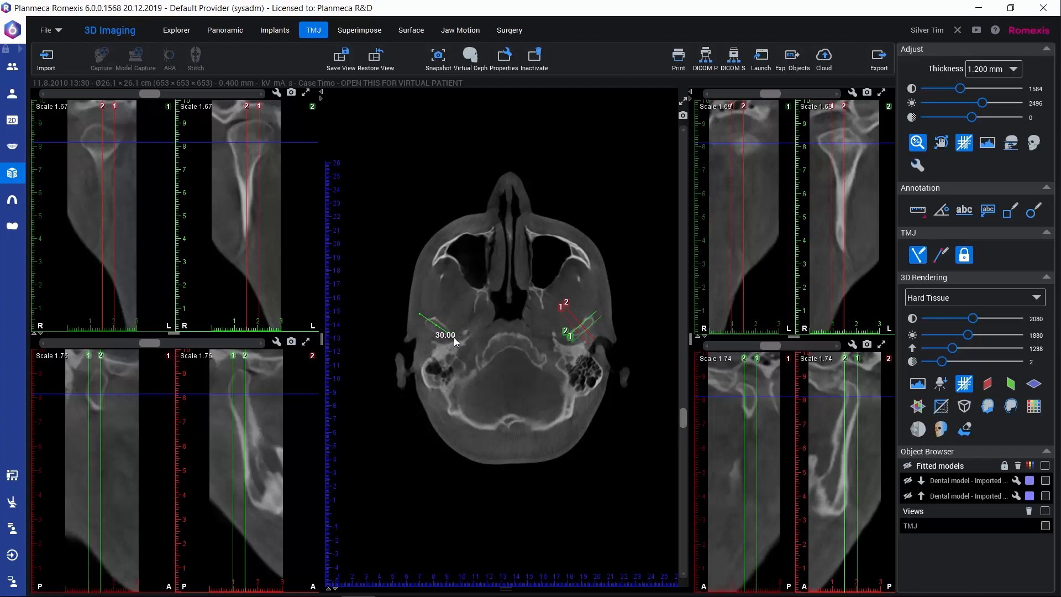
pyautogui.click(455, 337)
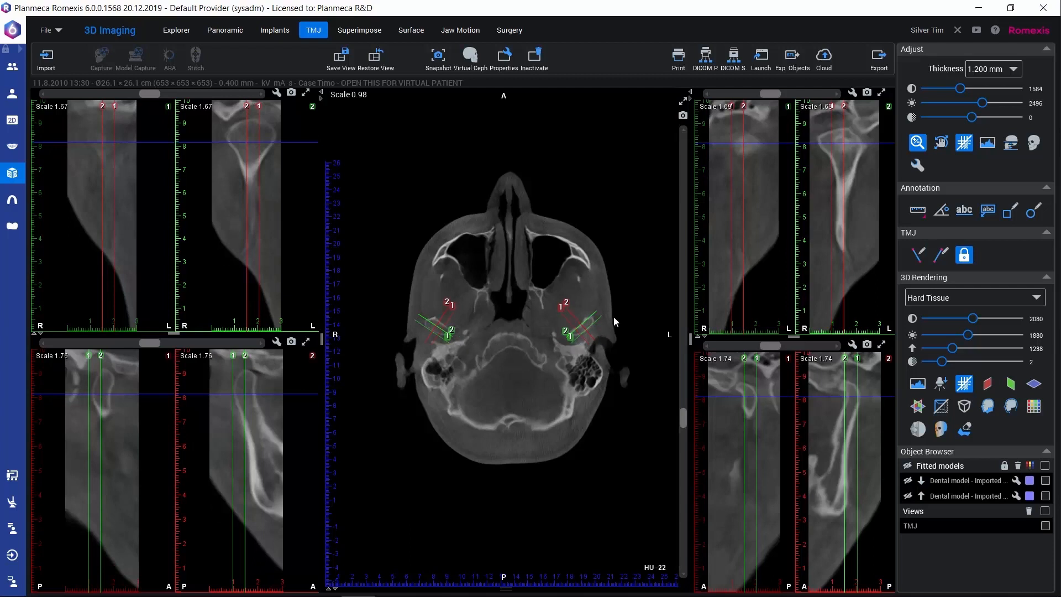
# Redraw the left joint's slice set on the axial view, centred on the left condyle and angled along its long axis
pyautogui.click(942, 255)
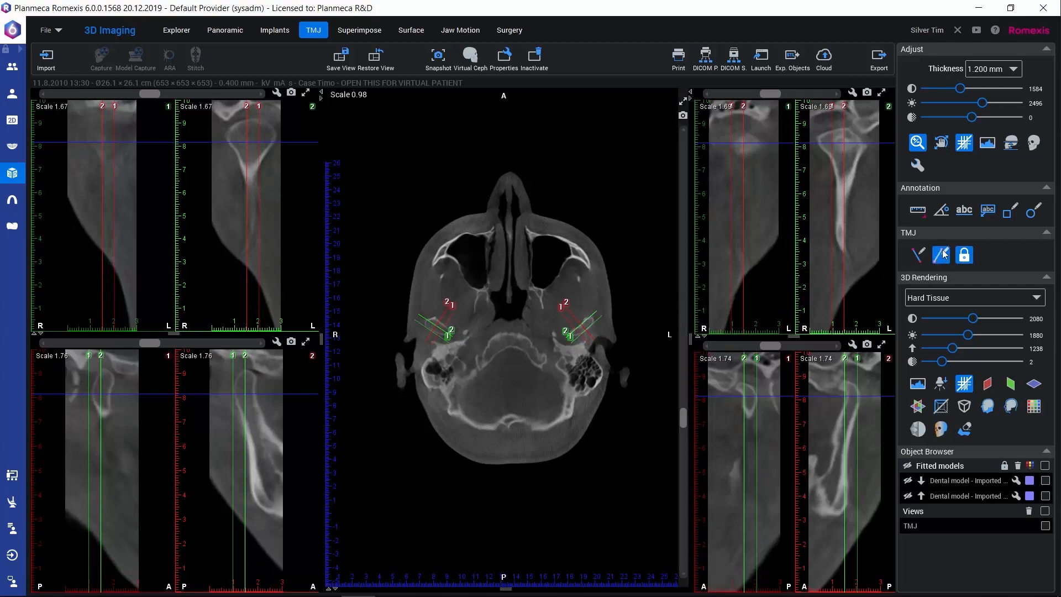
pyautogui.click(943, 258)
pyautogui.click(587, 326)
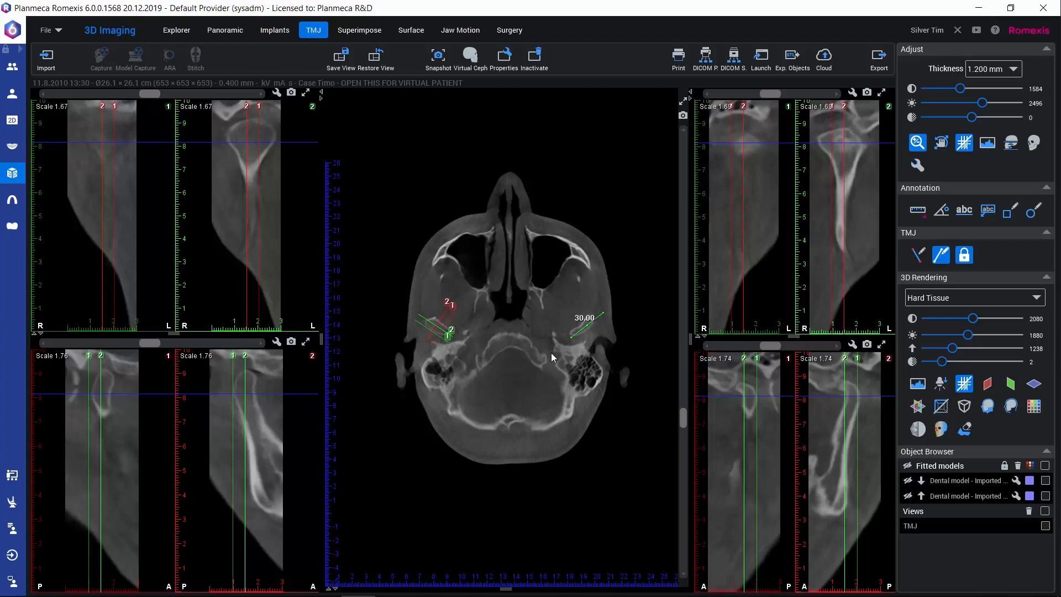
pyautogui.click(551, 353)
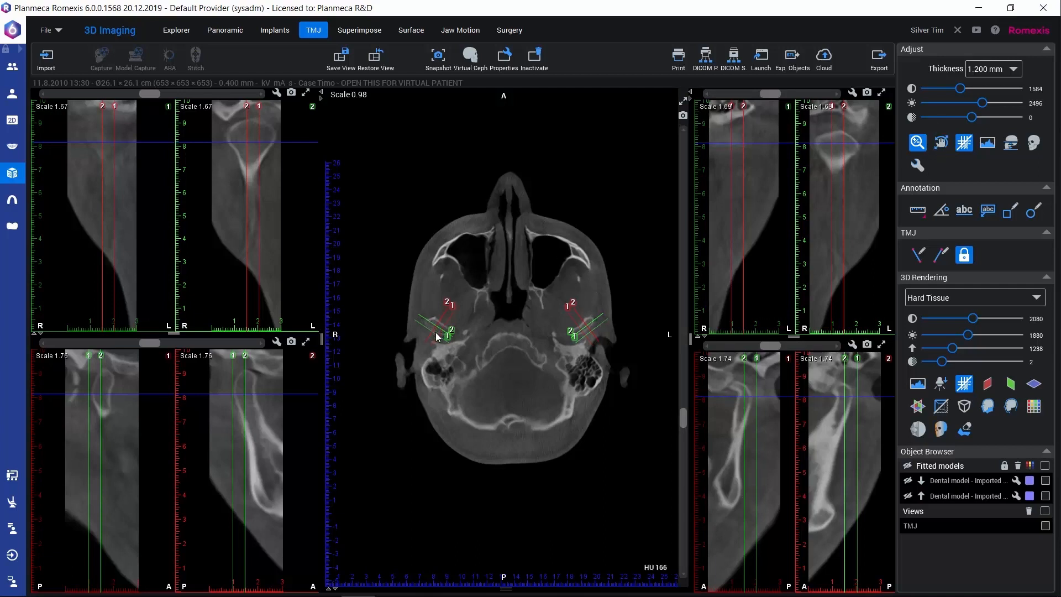
# Nudge both slice sets inward over the condyles and shift the right joint's green and red slices through the condyle
pyautogui.moveTo(438, 332); pyautogui.dragTo(440, 331)
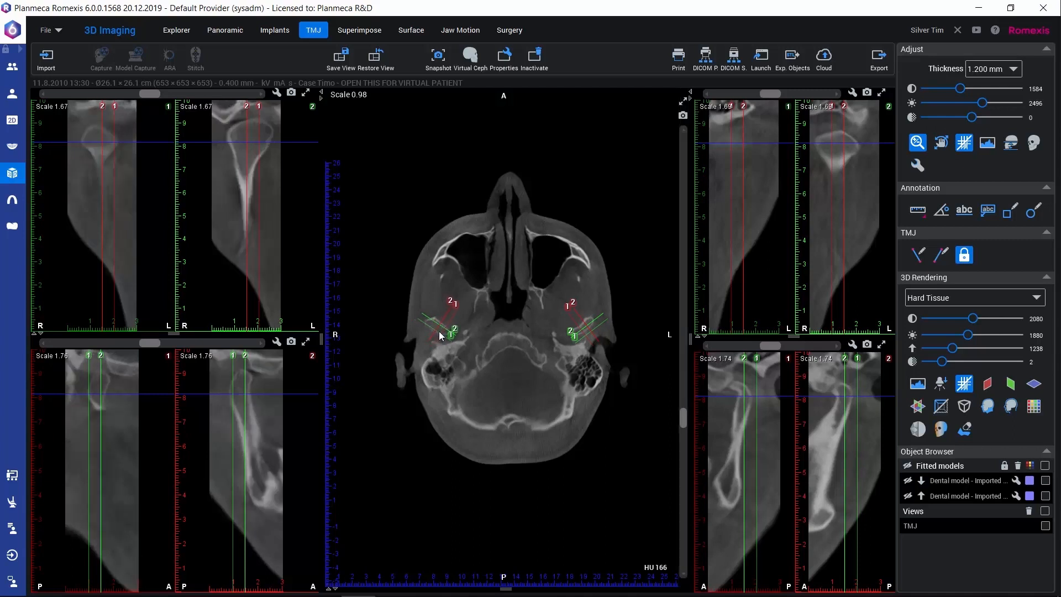
pyautogui.moveTo(586, 332); pyautogui.dragTo(581, 330)
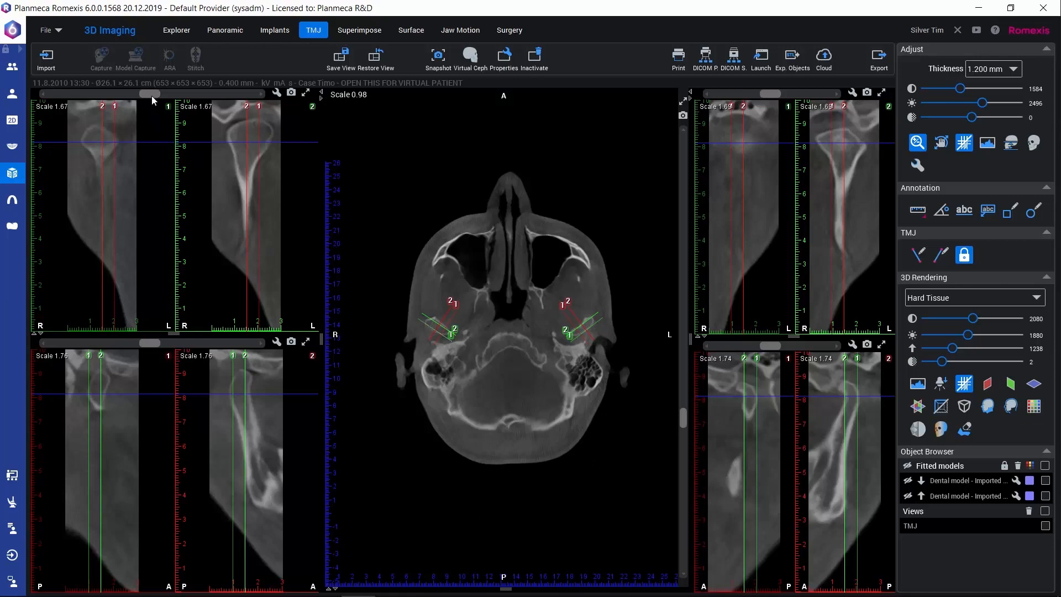
pyautogui.moveTo(151, 96)
pyautogui.mouseDown()
pyautogui.moveTo(187, 103)
pyautogui.moveTo(157, 111)
pyautogui.mouseUp()
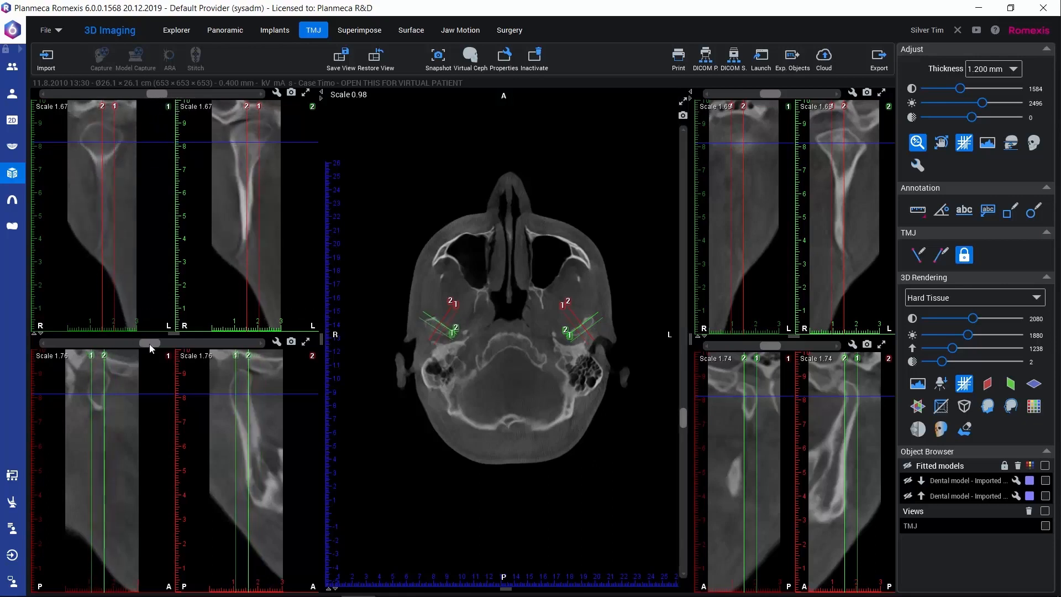
pyautogui.moveTo(149, 344); pyautogui.dragTo(168, 341)
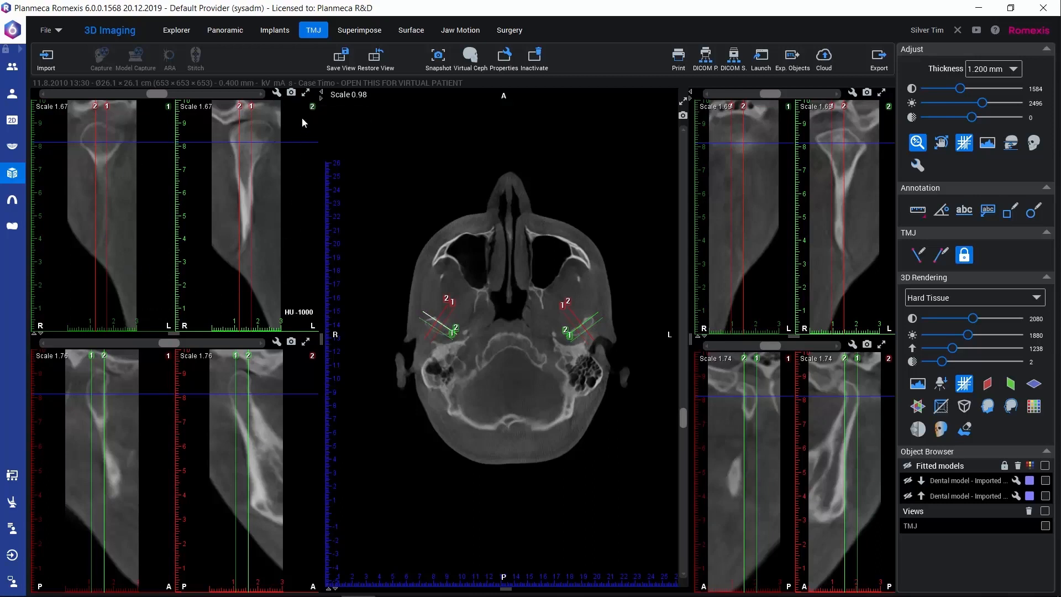
# Set the green joint slices to 6.1 spacing, 49.4 width and 1.5 thickness
pyautogui.click(277, 93)
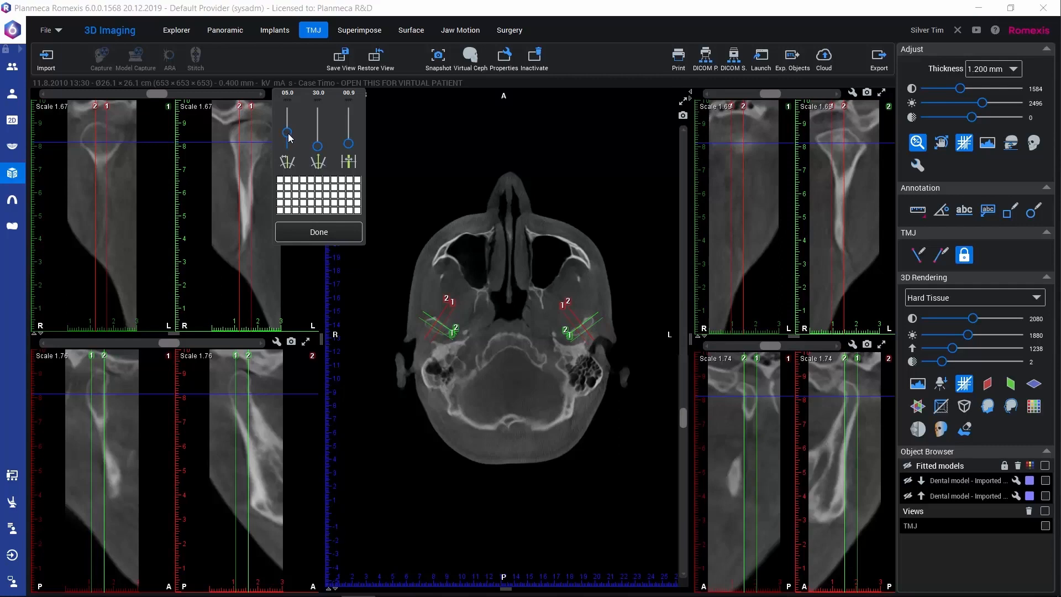
pyautogui.moveTo(287, 132); pyautogui.dragTo(289, 133)
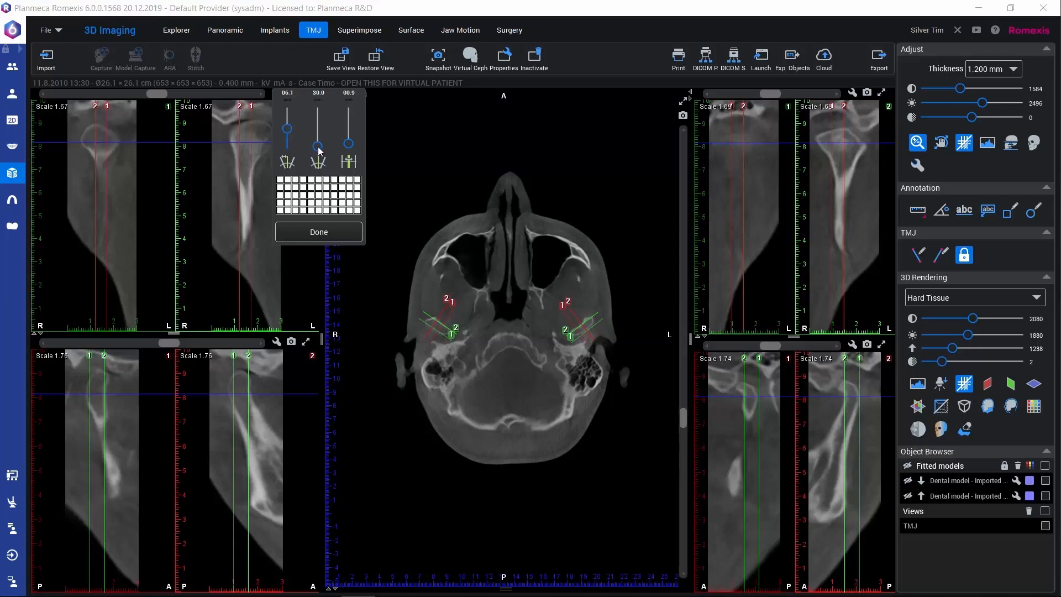
pyautogui.moveTo(318, 146); pyautogui.dragTo(314, 150)
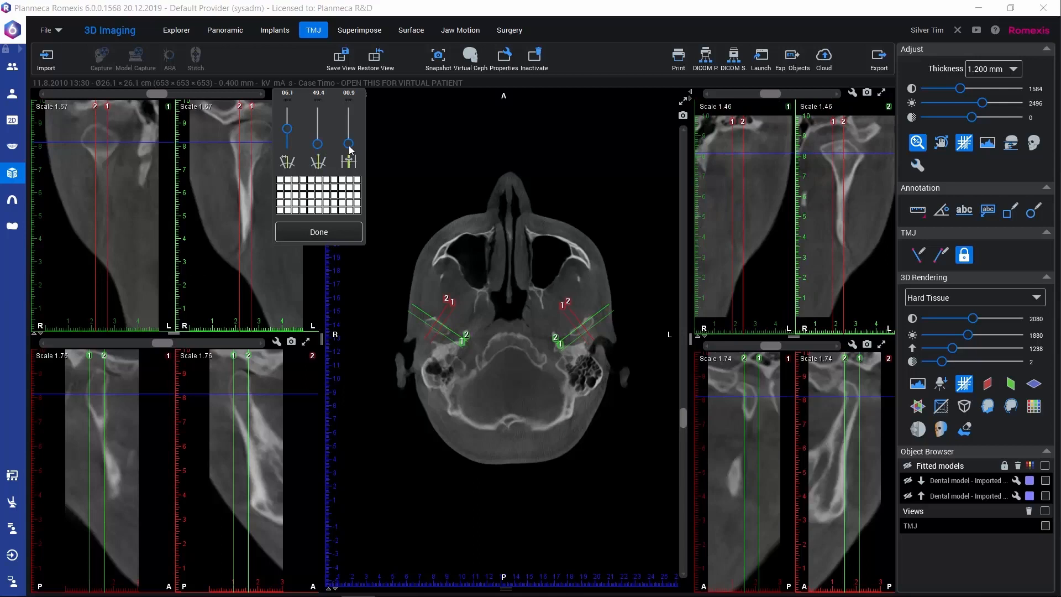
pyautogui.moveTo(349, 145); pyautogui.dragTo(351, 142)
# Try a 2×2 layout for the green joint slices and return to two slices side by side
pyautogui.click(287, 188)
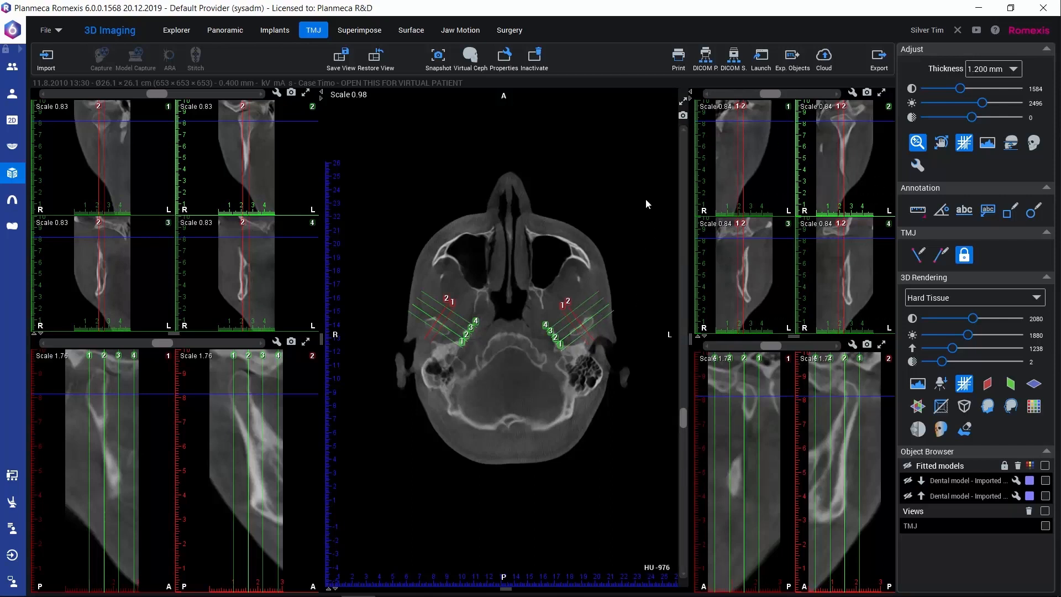
pyautogui.click(276, 93)
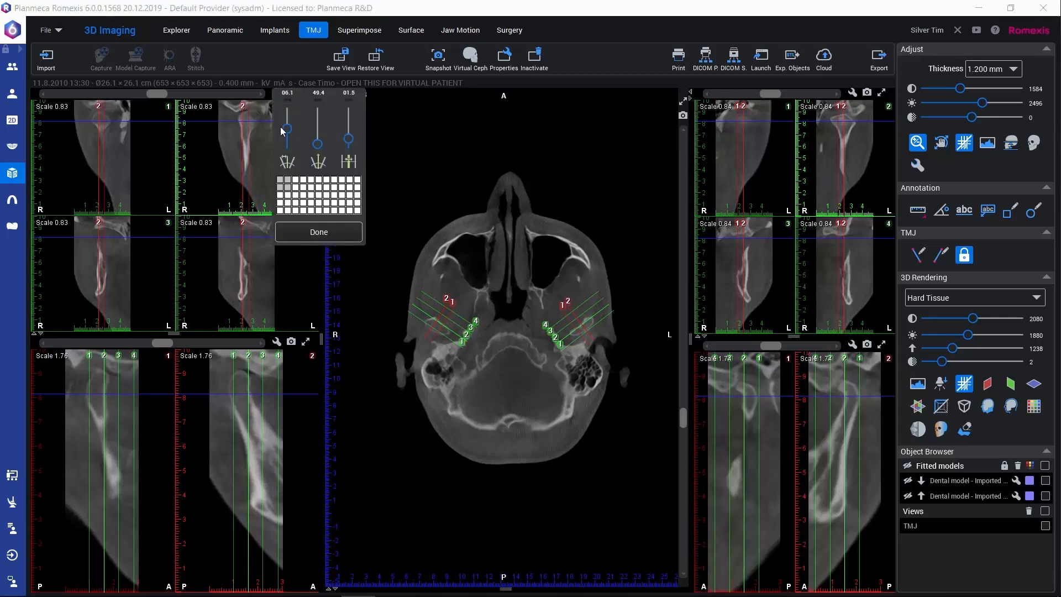
pyautogui.click(288, 181)
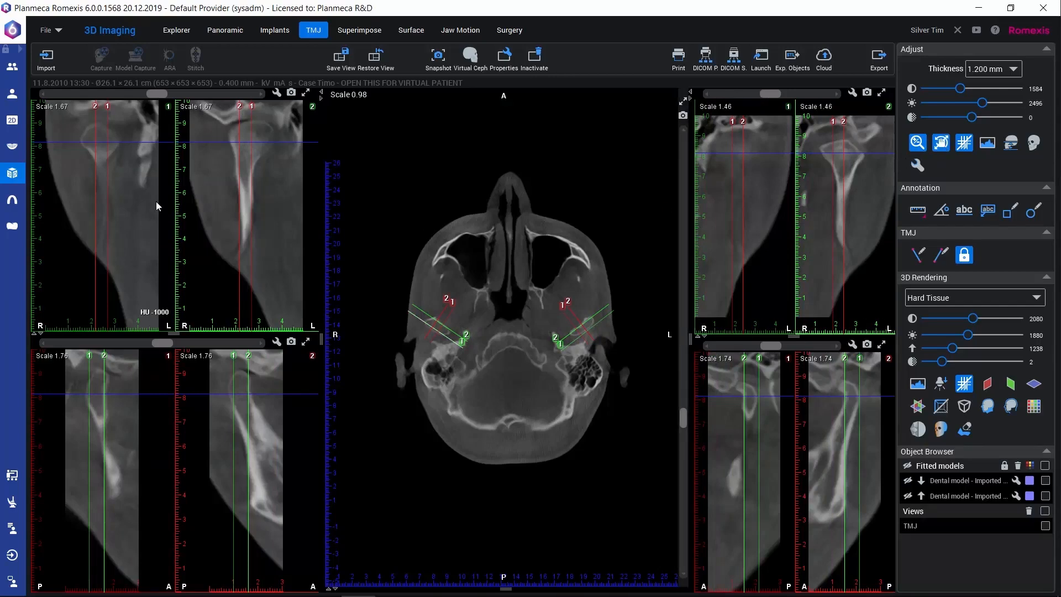
# Rotate the volume slightly in the right joint's green slice views to realign the condyles
pyautogui.moveTo(130, 205); pyautogui.dragTo(127, 207)
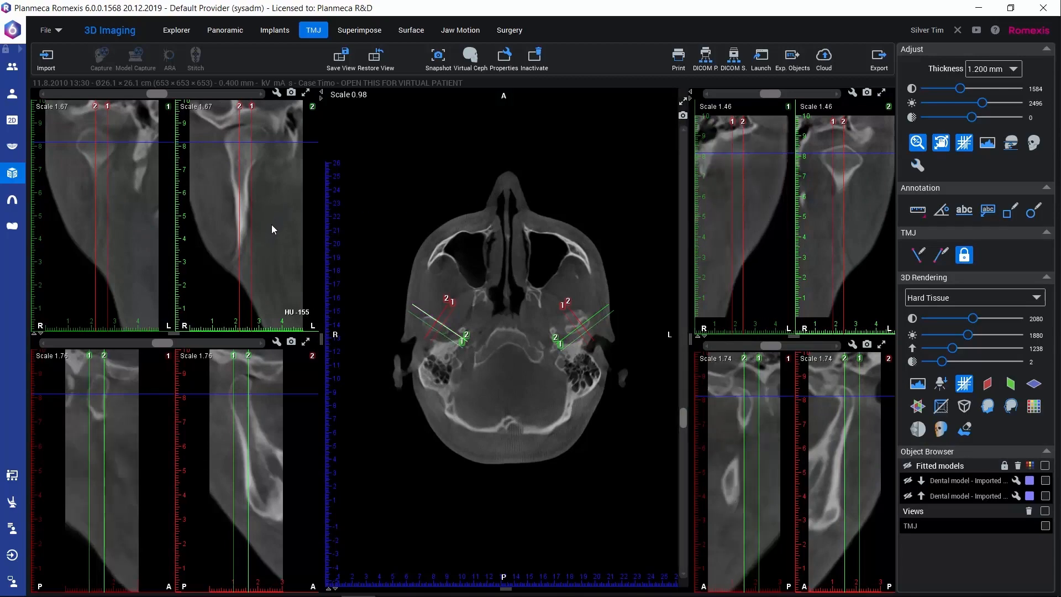
pyautogui.moveTo(275, 229); pyautogui.dragTo(274, 235)
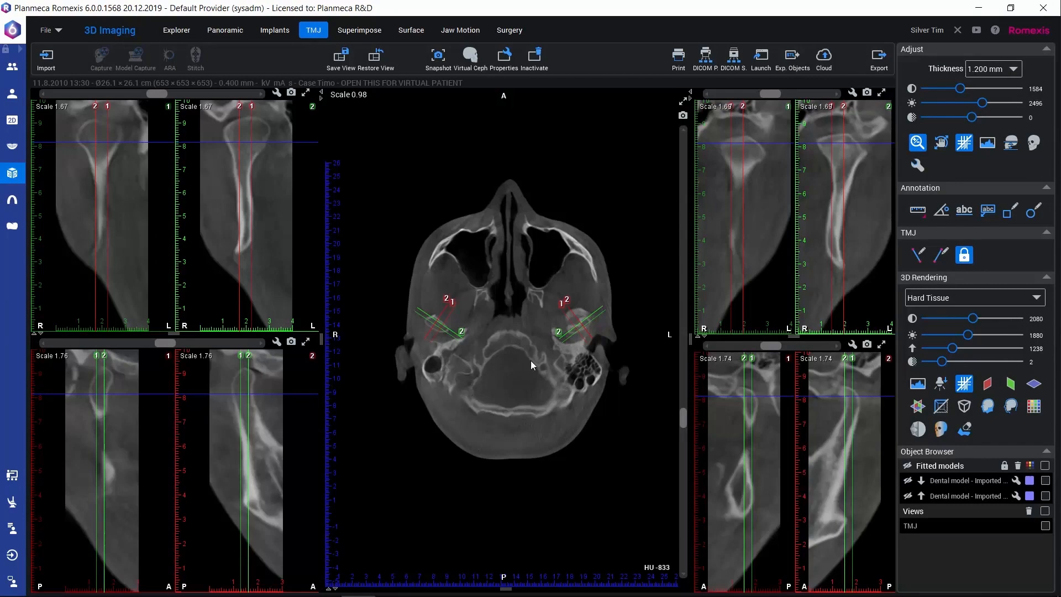
pyautogui.click(914, 212)
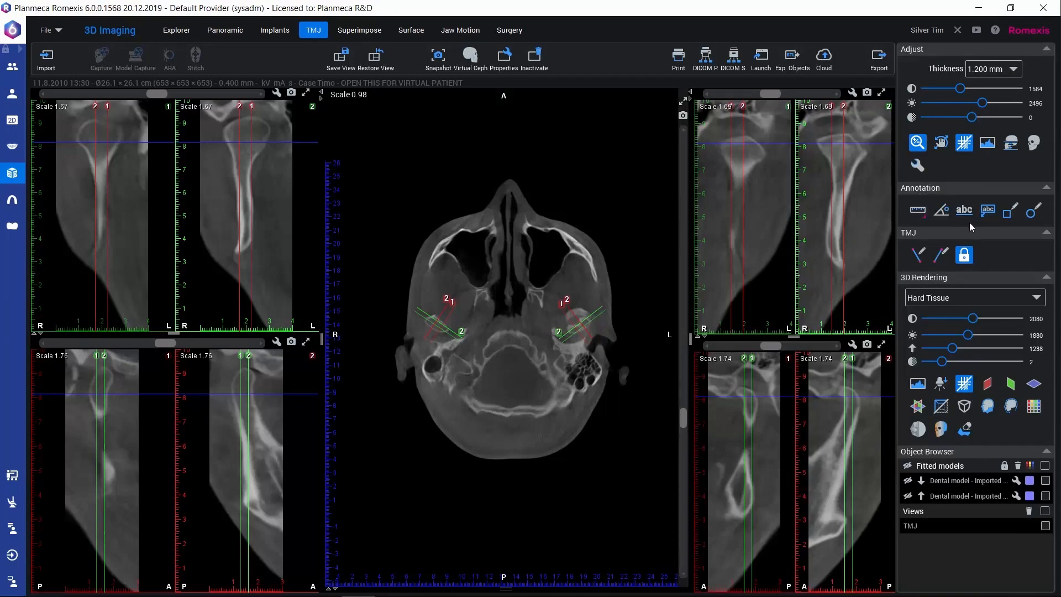